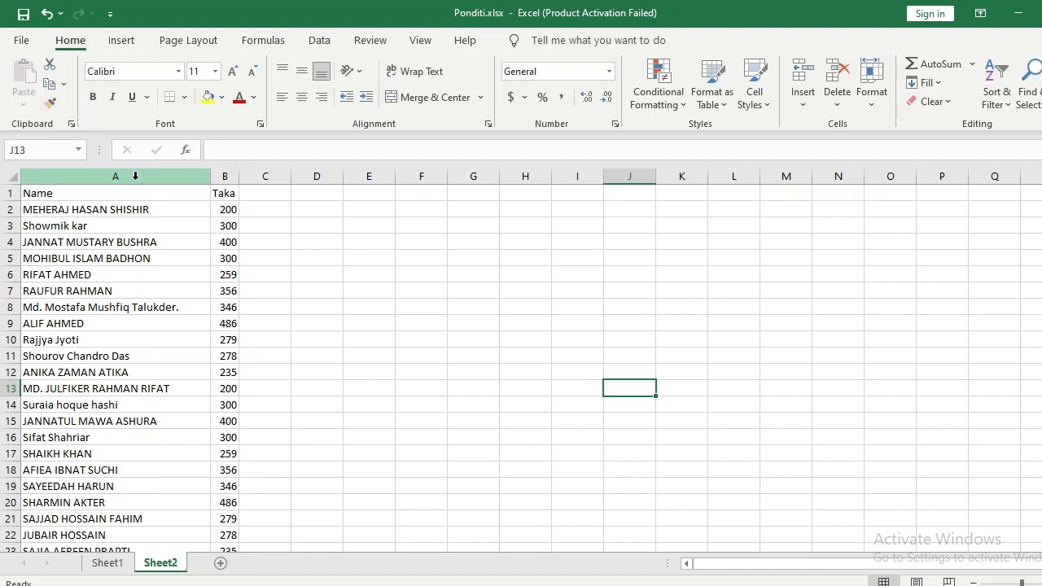
Convert the data in columns A and B into a table with headers.
click(135, 176)
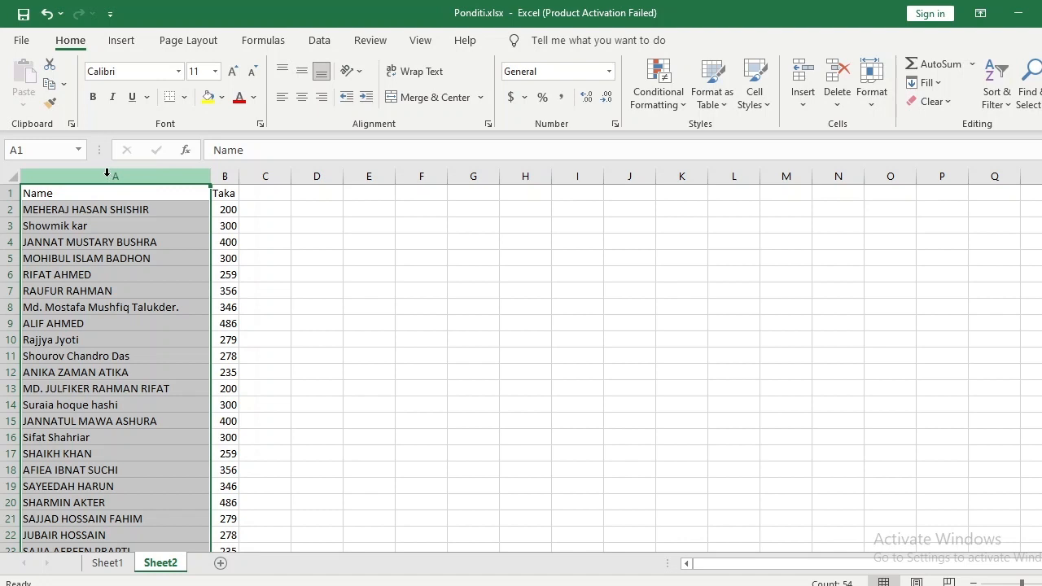
shift+click(230, 172)
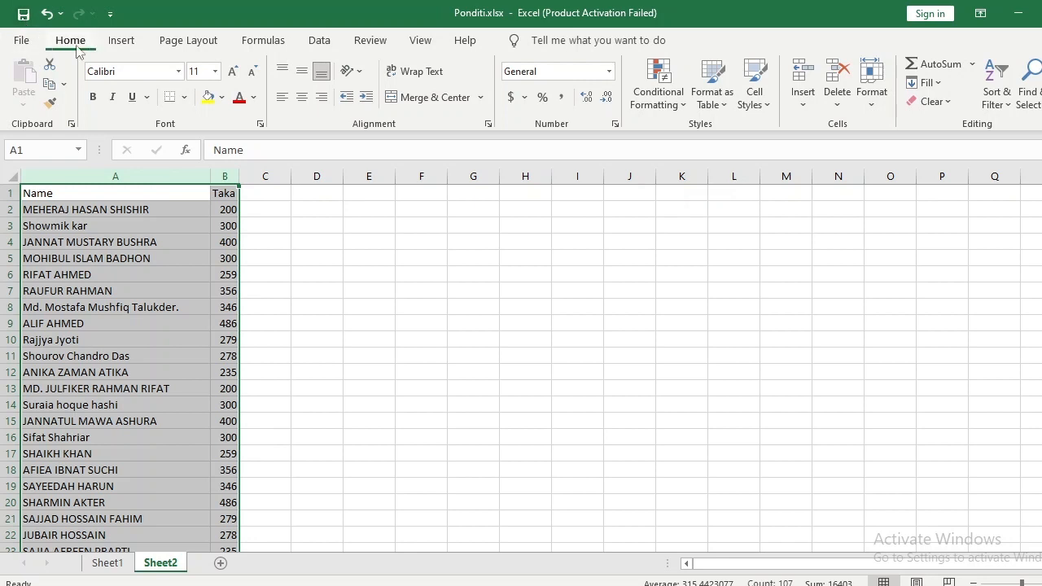
click(115, 46)
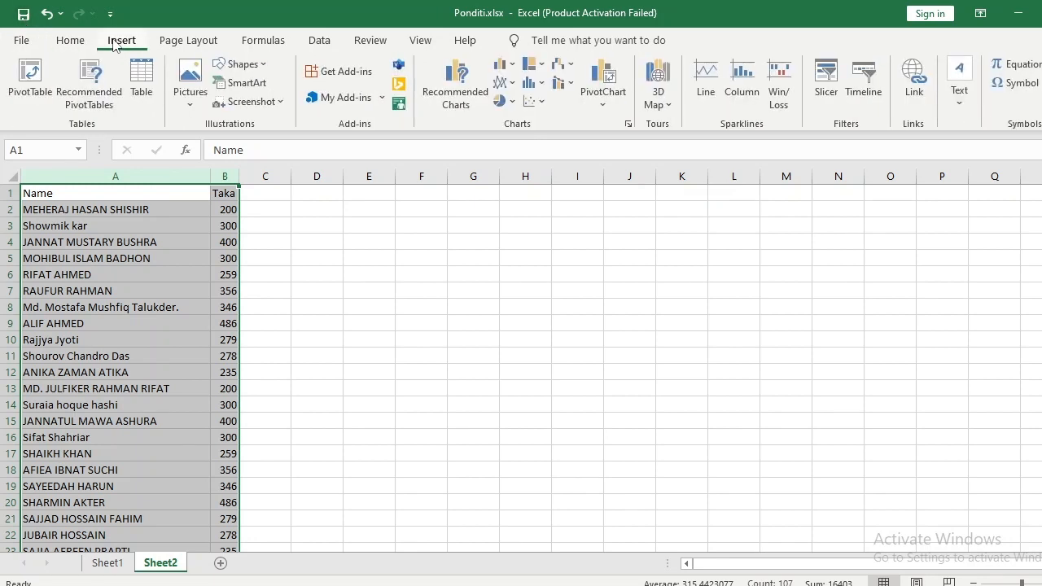
click(140, 80)
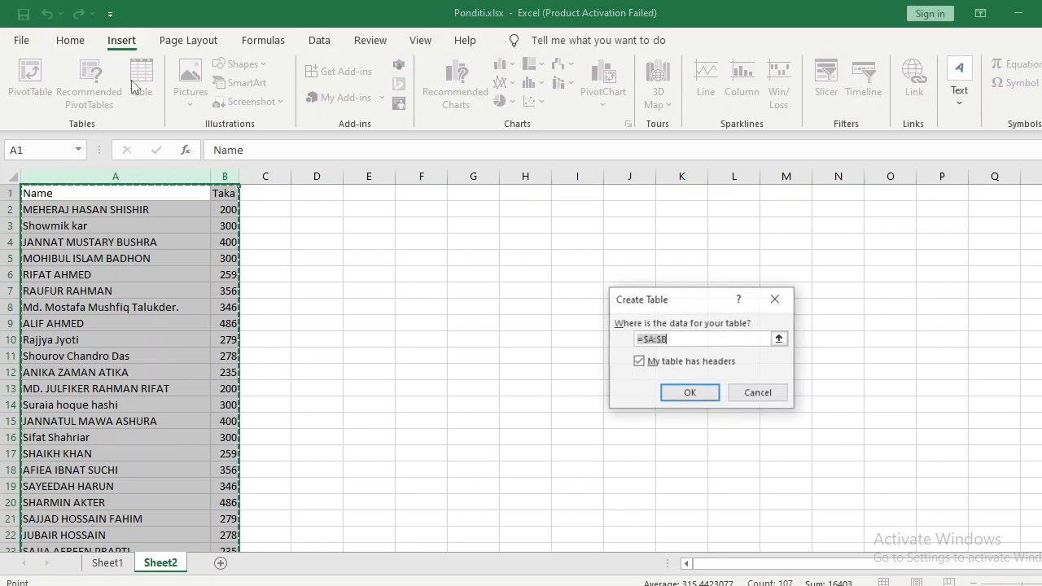
click(688, 394)
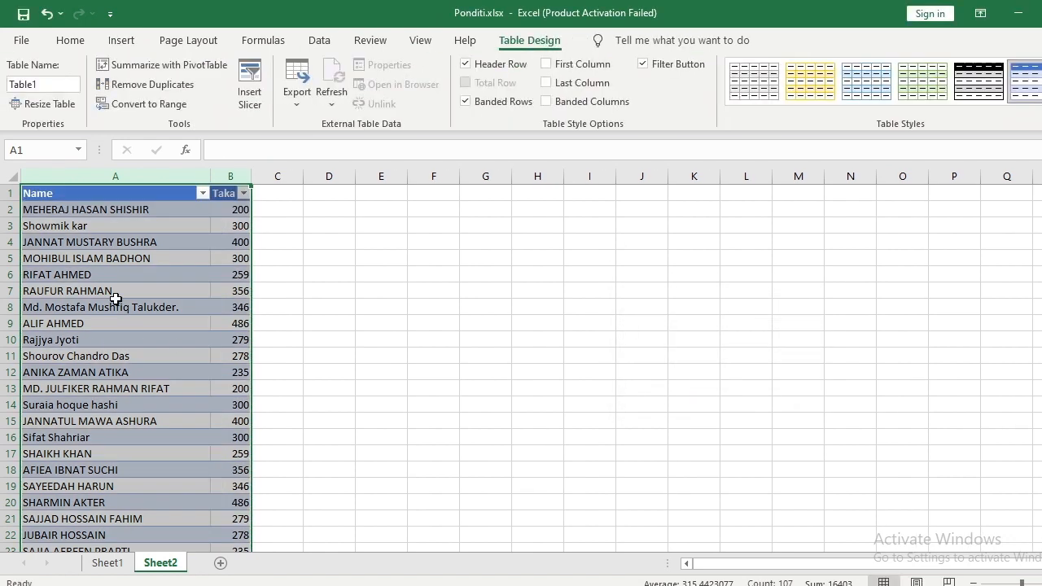
click(77, 43)
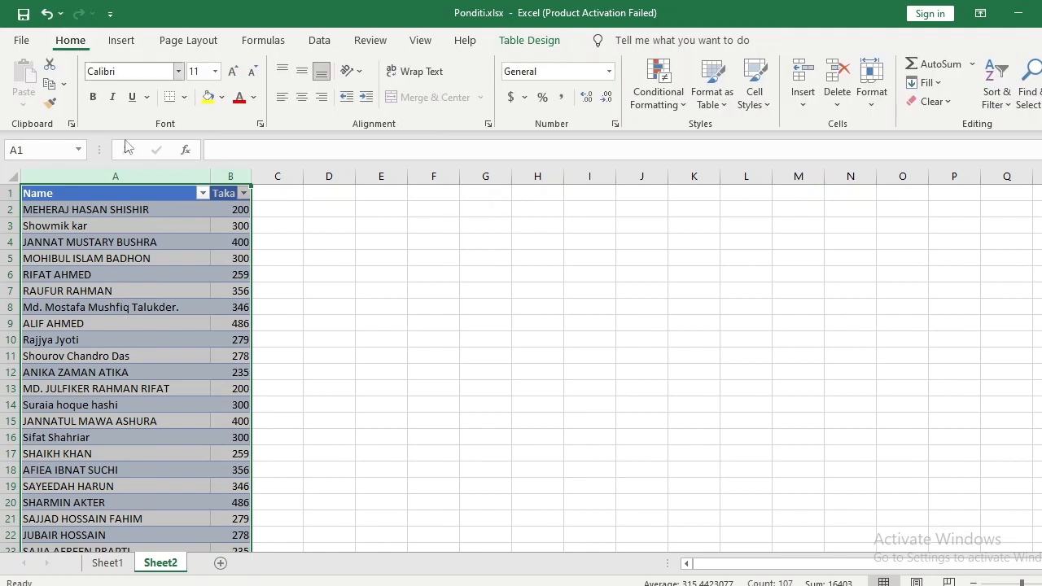
Sort the table by the Name column from A to Z.
right_click(137, 267)
click(202, 197)
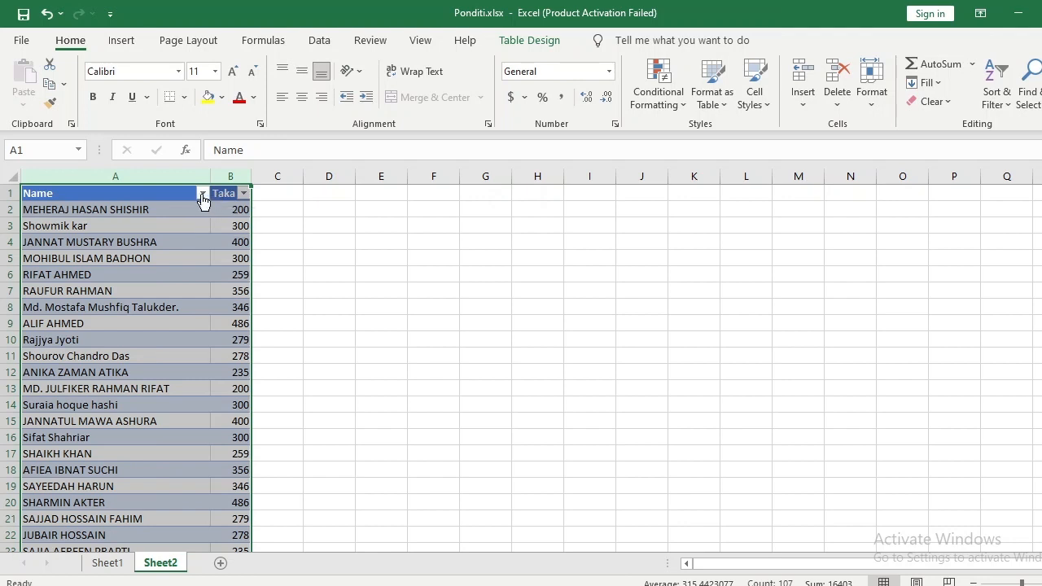
click(202, 194)
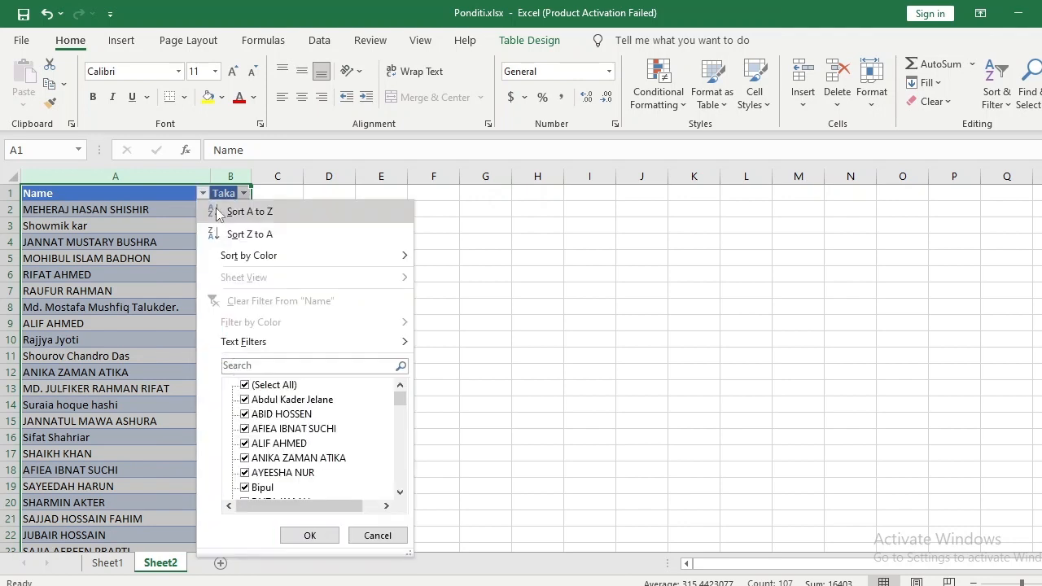
click(260, 218)
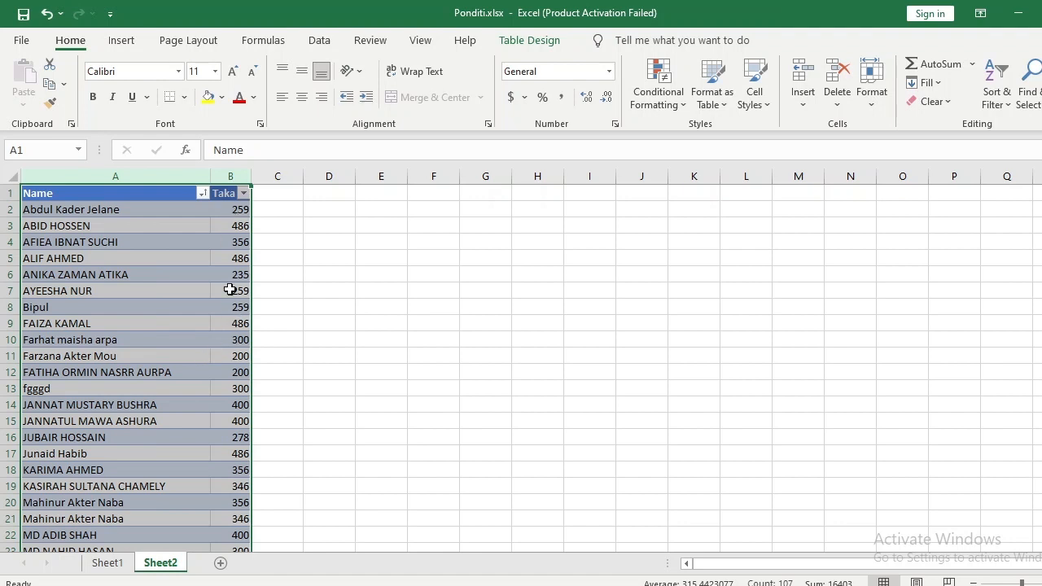
mouse_move(1041, 192)
mouse_down()
mouse_move(1041, 215)
mouse_move(1041, 193)
mouse_up()
click(537, 339)
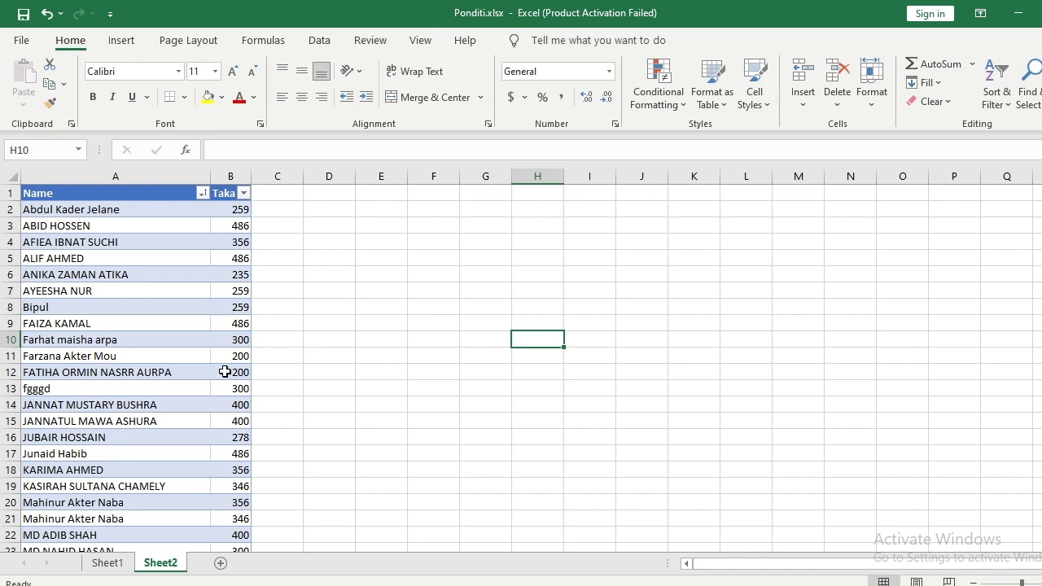
Undo the Name sort and reapply the A to Z order on the Name column.
key(ctrl+z)
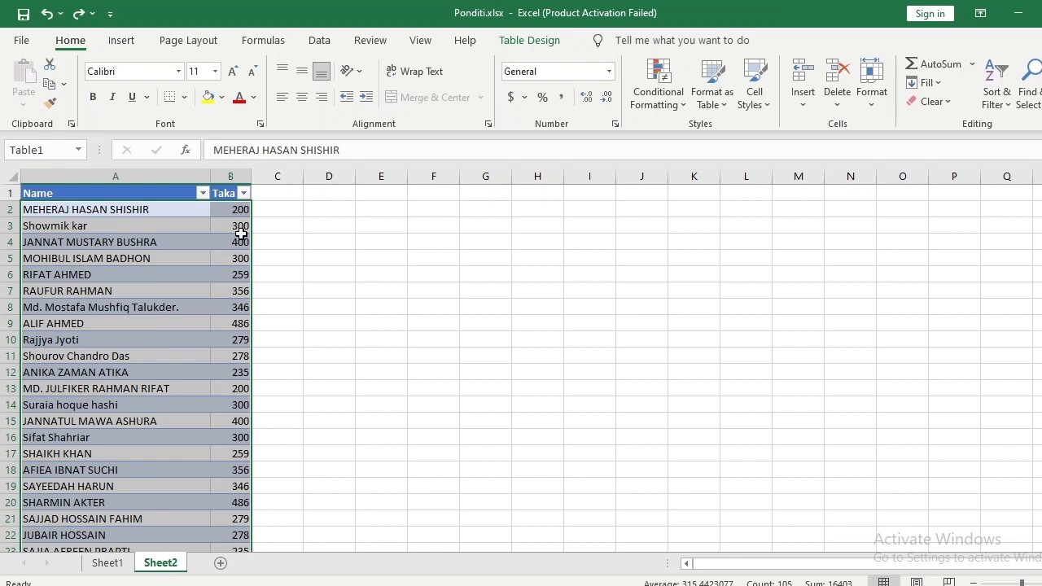
click(203, 193)
click(254, 216)
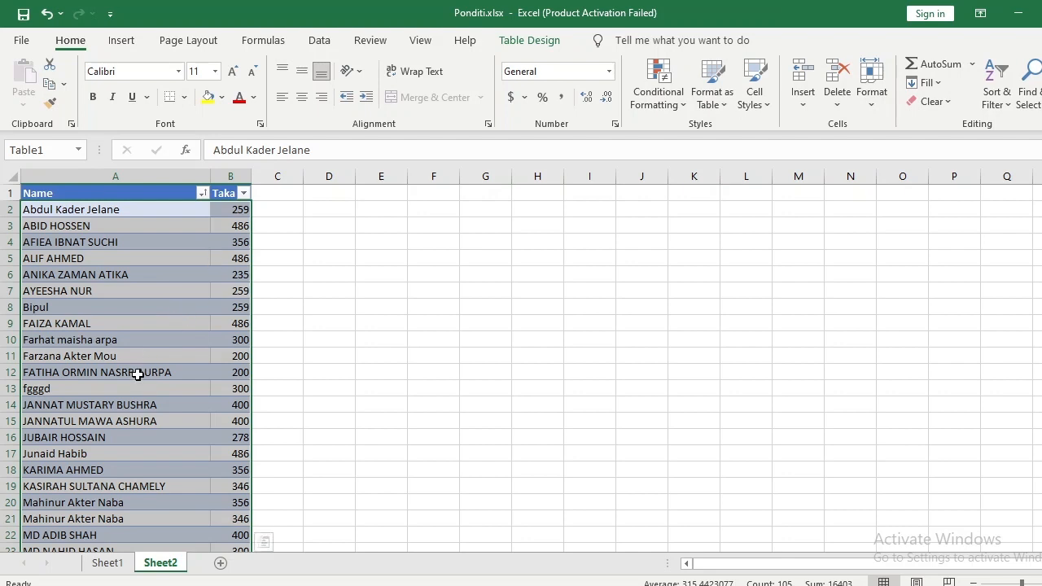
Examine the alphabetical order of the names down the table and return to the header row.
click(141, 521)
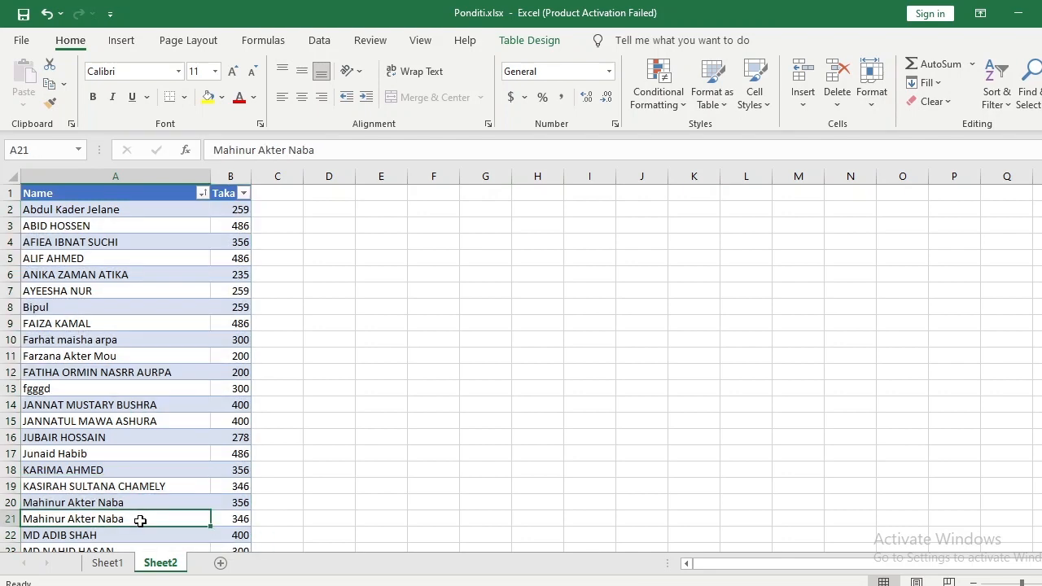
key(Down)
key(Down)
key(Down)
key(Down)
key(Down)
key(Down)
key(Down)
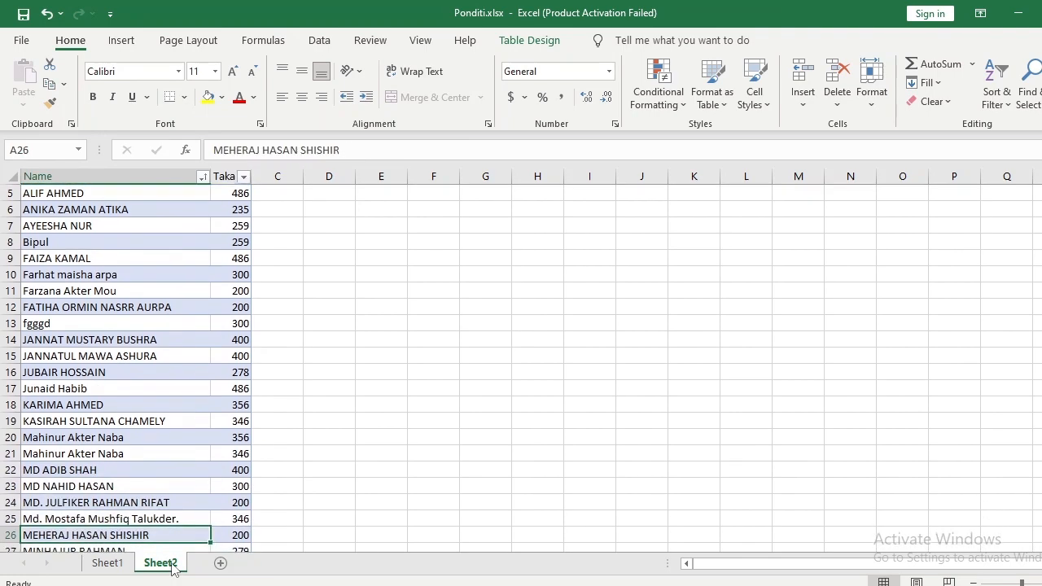
key(Up)
key(Up)
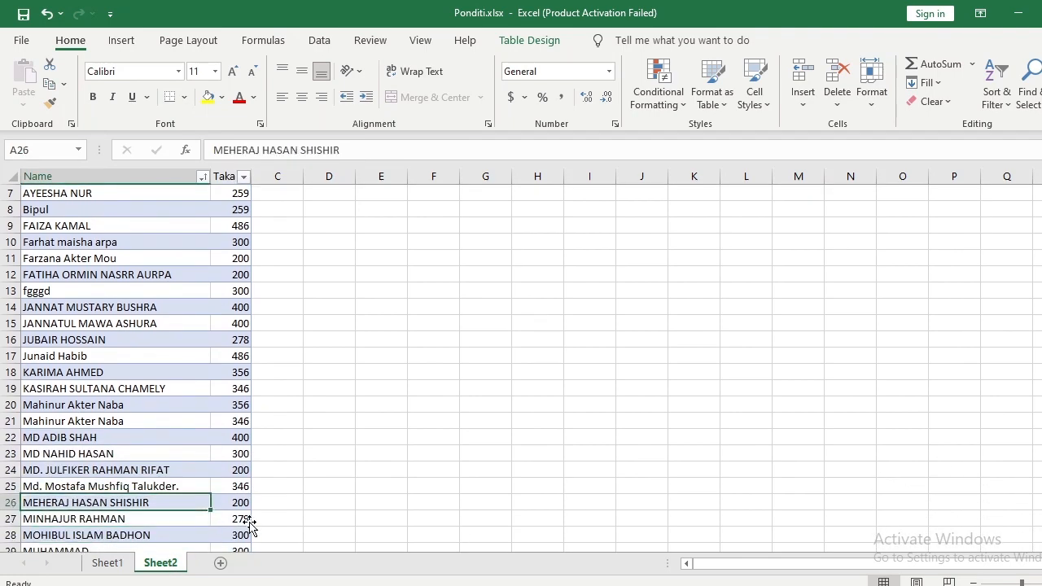
key(Down)
key(Down)
key(Down)
key(Down)
key(Down)
key(Down)
key(Down)
key(Down)
key(Down)
key(Down)
key(Down)
key(Down)
key(Down)
key(Down)
key(Down)
key(Down)
key(Down)
key(Down)
key(Down)
key(Down)
key(Down)
key(Down)
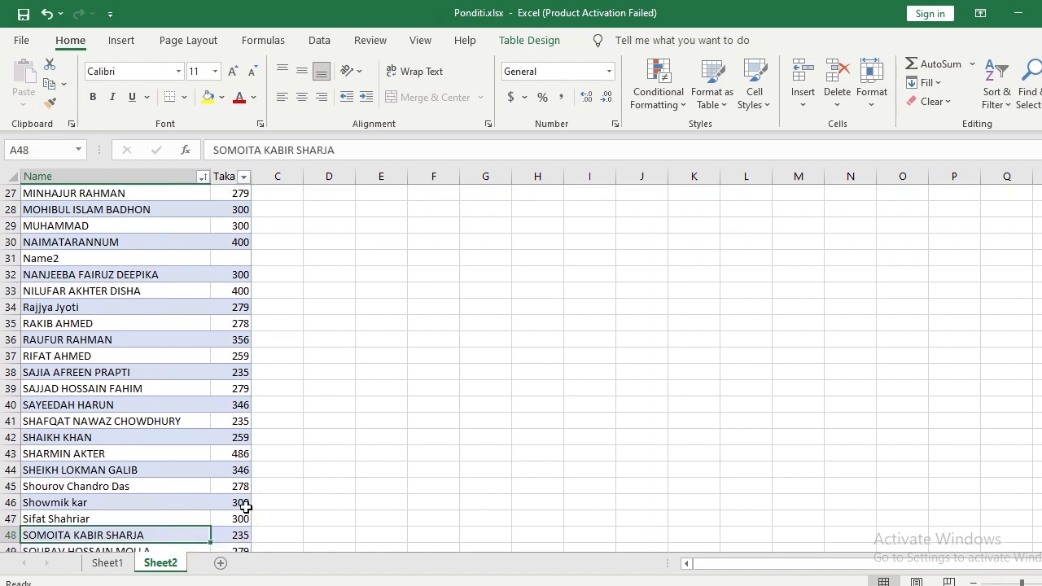
key(Up)
key(Up)
key(Up)
key(Up)
key(Up)
key(Up)
key(Up)
key(Up)
key(Up)
key(Up)
key(Up)
key(Up)
key(Up)
key(Up)
key(Up)
key(Up)
key(Up)
key(Up)
key(Up)
key(Up)
key(Up)
key(Up)
key(Up)
key(Up)
key(Up)
key(Up)
key(Up)
key(Up)
key(Up)
key(Up)
key(Up)
key(Up)
key(Up)
key(Up)
key(Up)
key(Up)
key(Up)
key(Up)
key(Up)
key(Up)
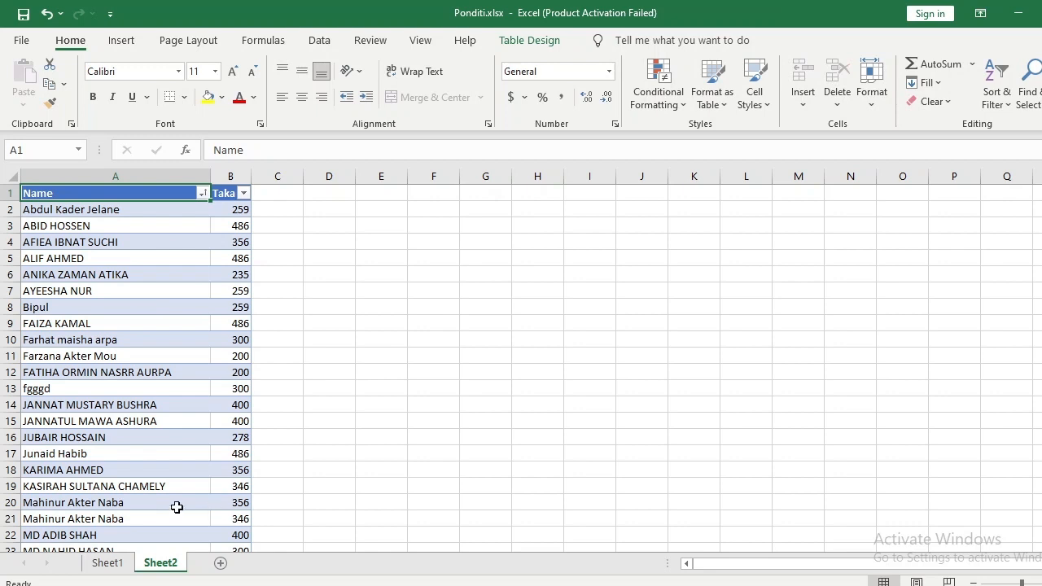
Sort the table by the Taka column from largest to smallest.
click(244, 195)
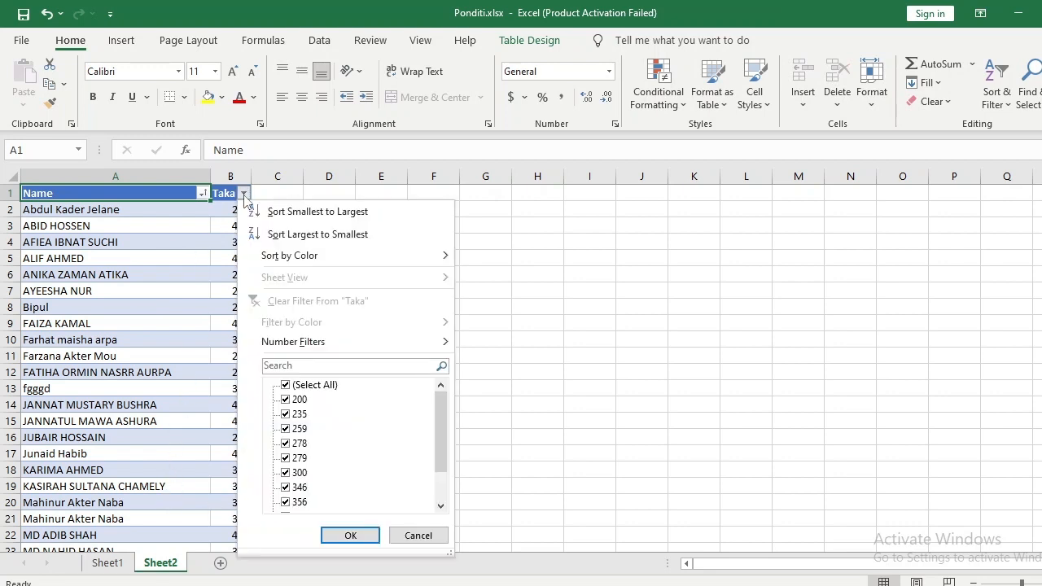
mouse_move(277, 265)
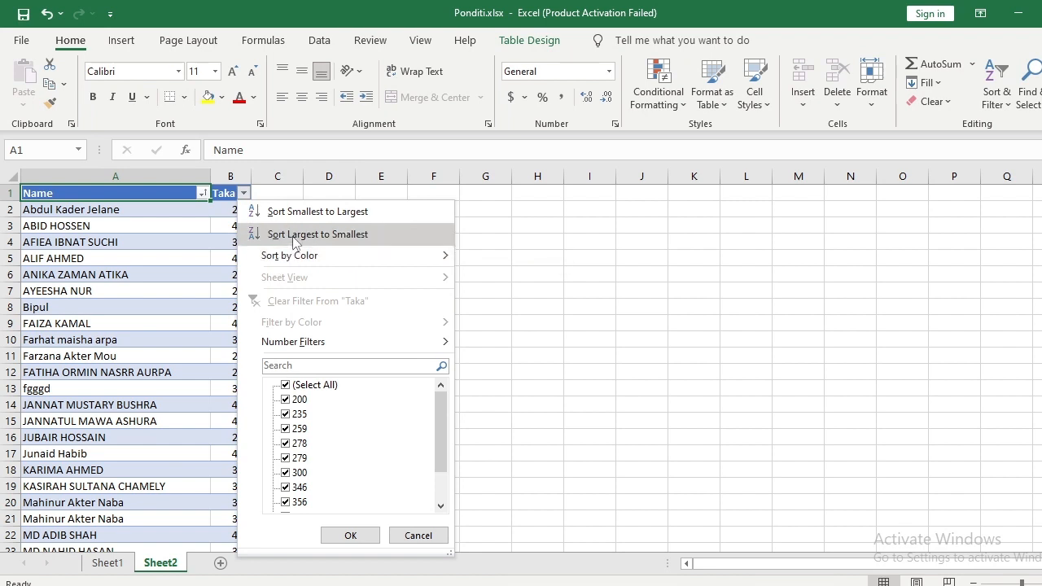
click(292, 237)
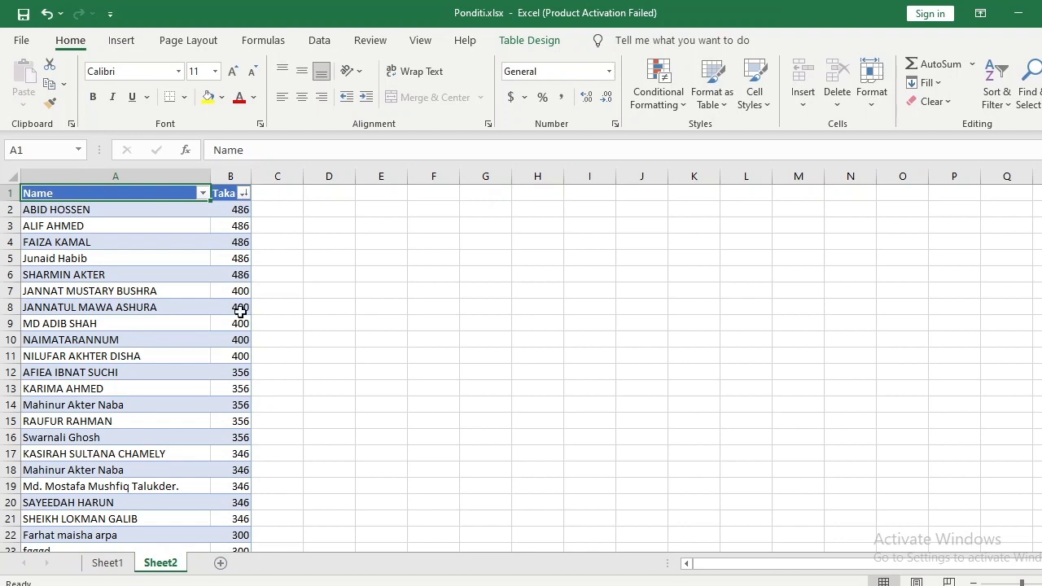
Sort the table by the Name column from Z to A and check the first names.
click(203, 194)
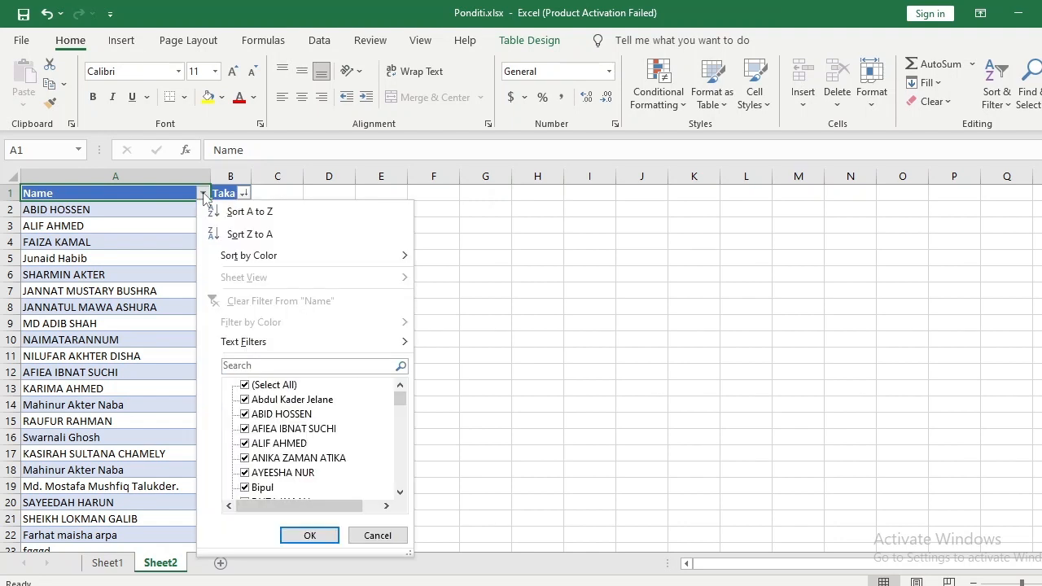
click(227, 238)
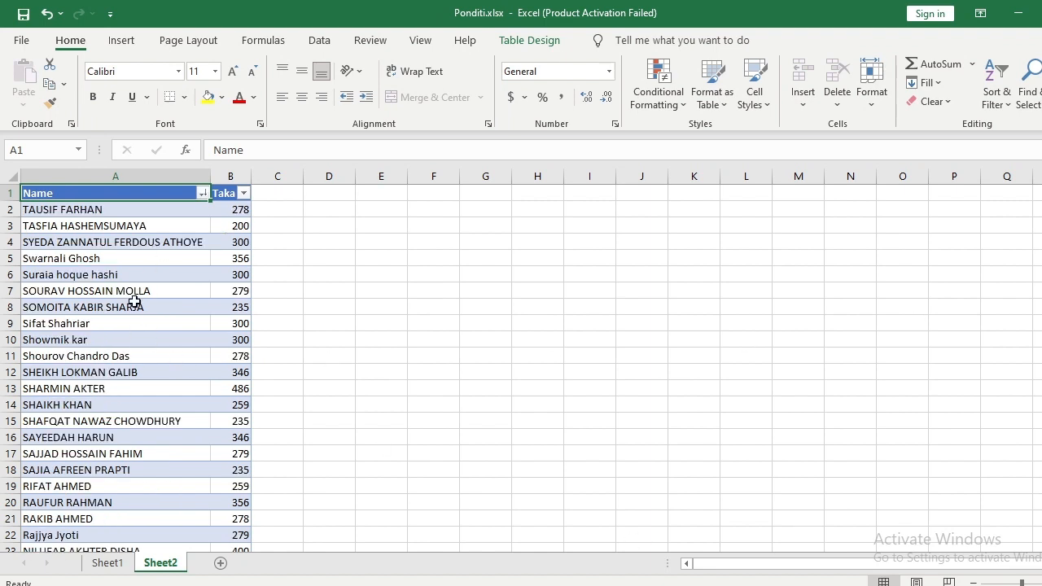
click(106, 212)
key(Up)
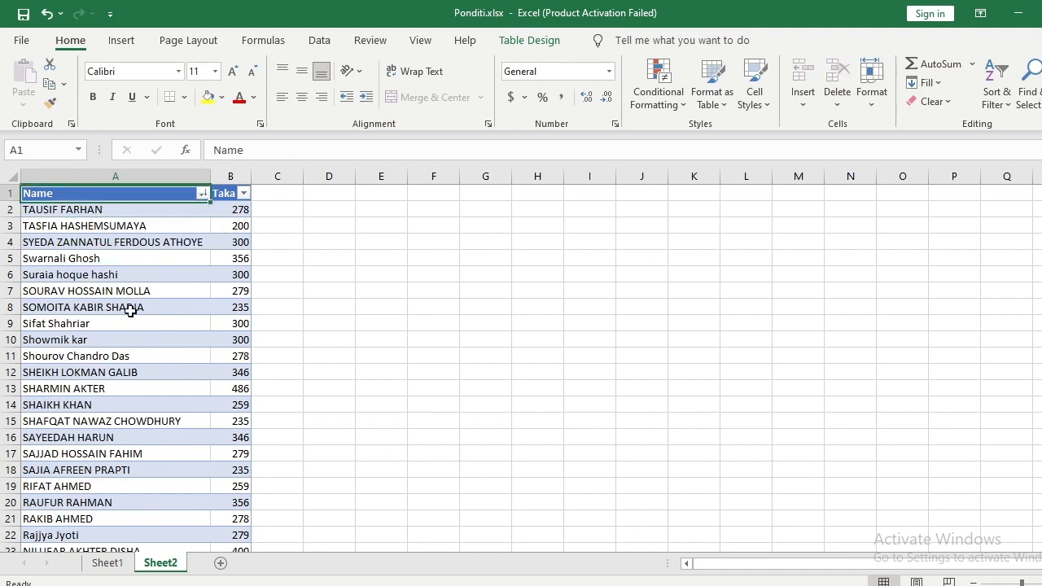
key(Down)
key(Down)
key(Down)
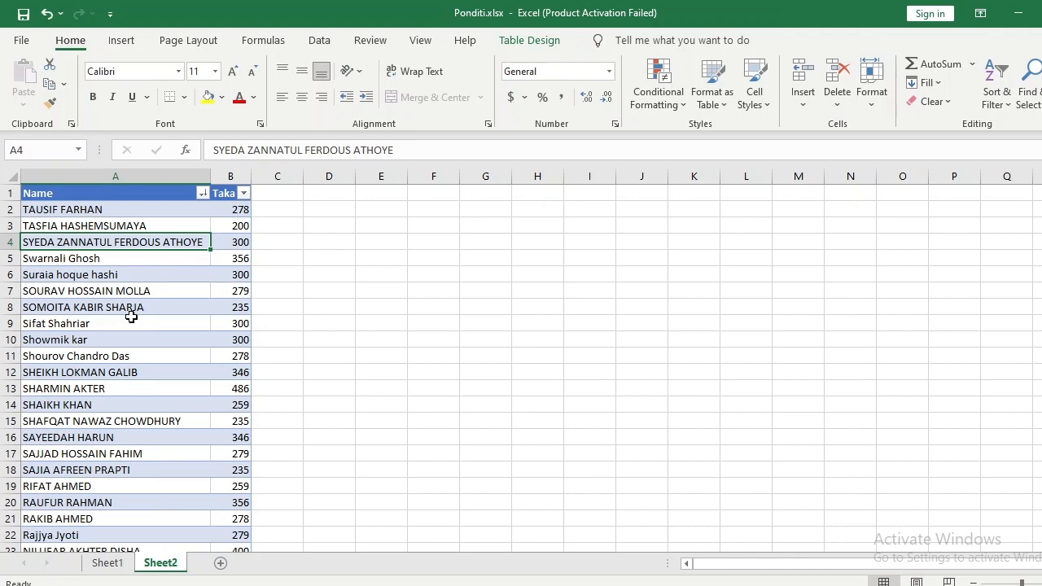
Undo all the sorts and the table conversion, and deselect the data.
key(ctrl+z)
key(ctrl+z)
key(ctrl+z)
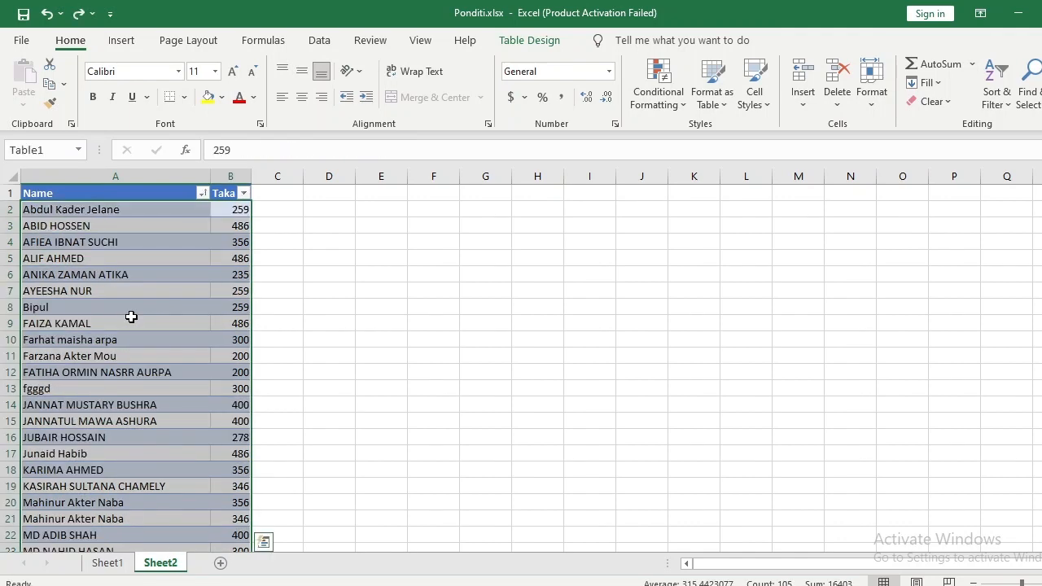
key(ctrl+z)
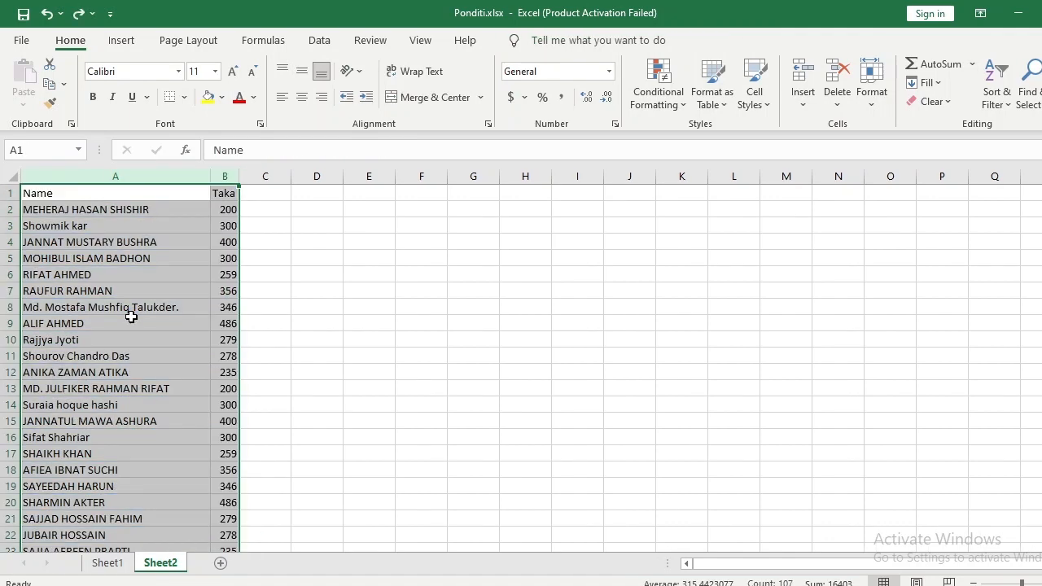
click(614, 354)
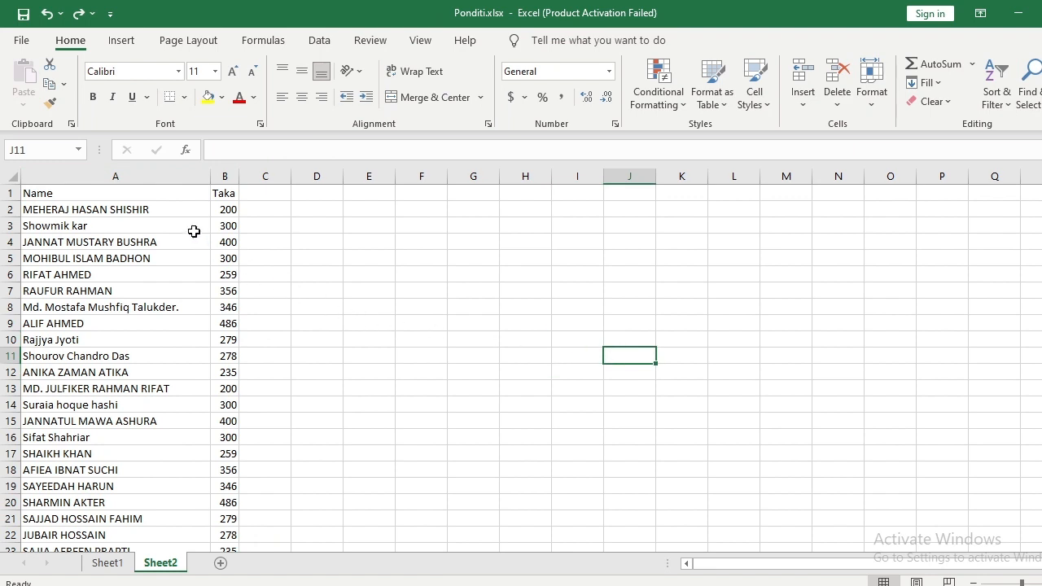
Open the custom Sort settings for the data in columns A and B.
click(145, 171)
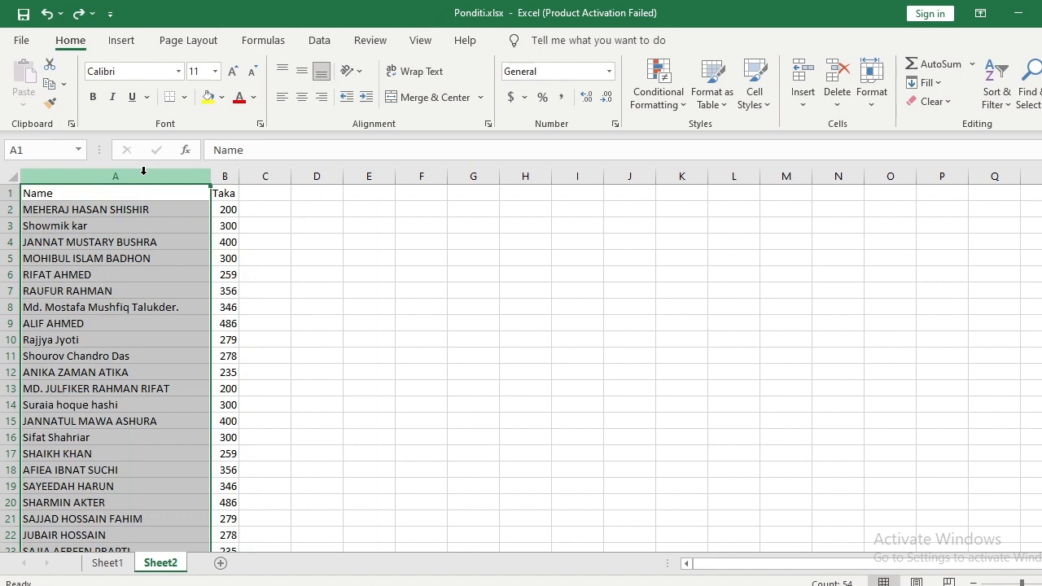
shift+click(226, 175)
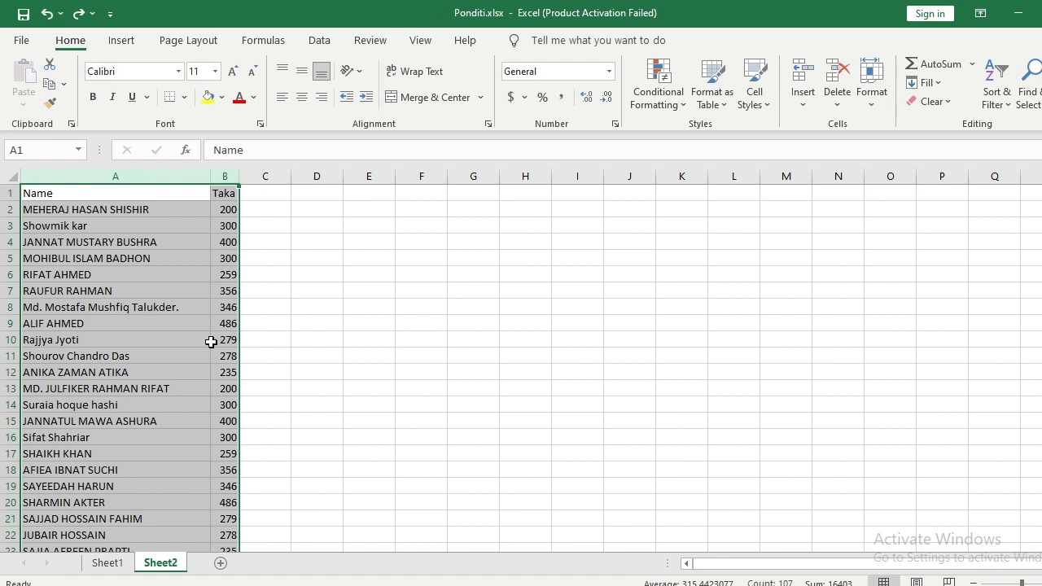
click(319, 40)
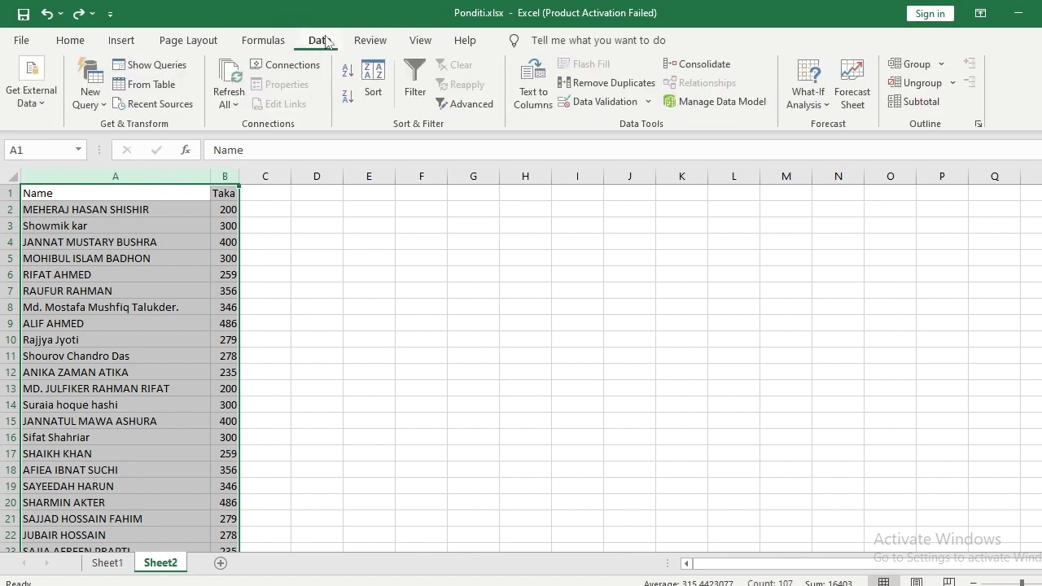
click(374, 75)
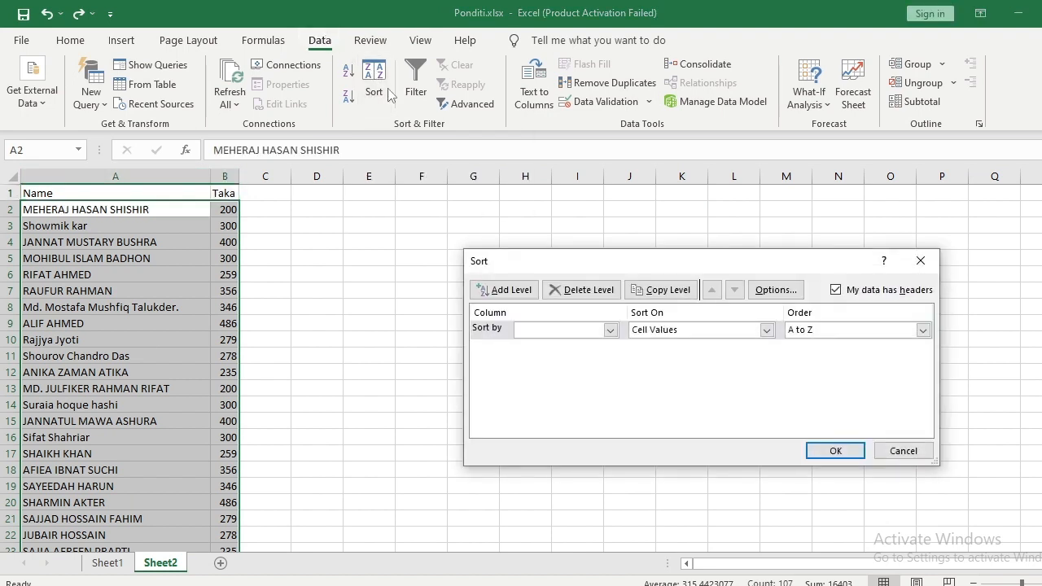
Try Taka as the sort column, and set the sort column to Name.
click(610, 331)
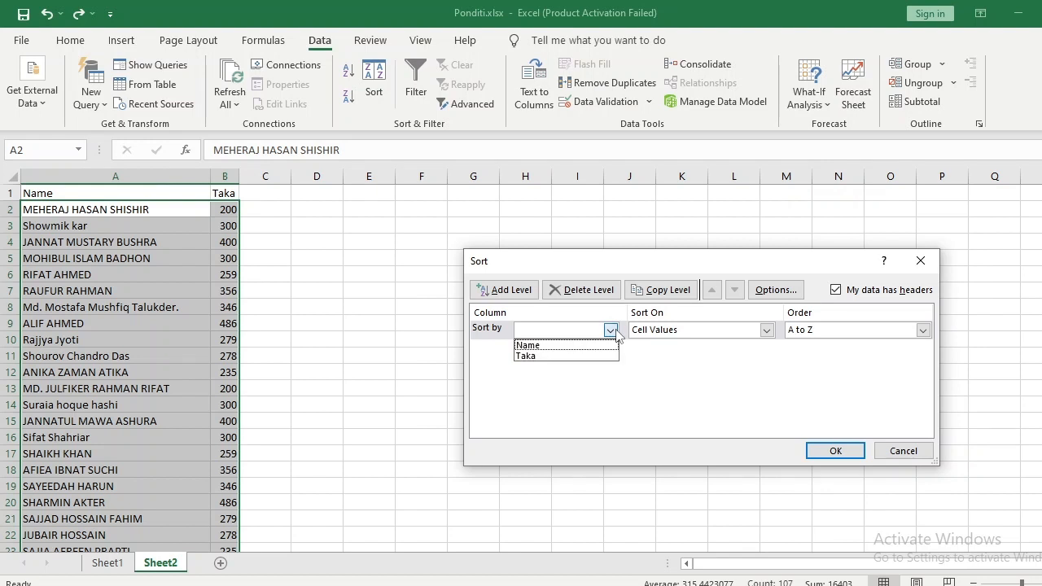
click(566, 355)
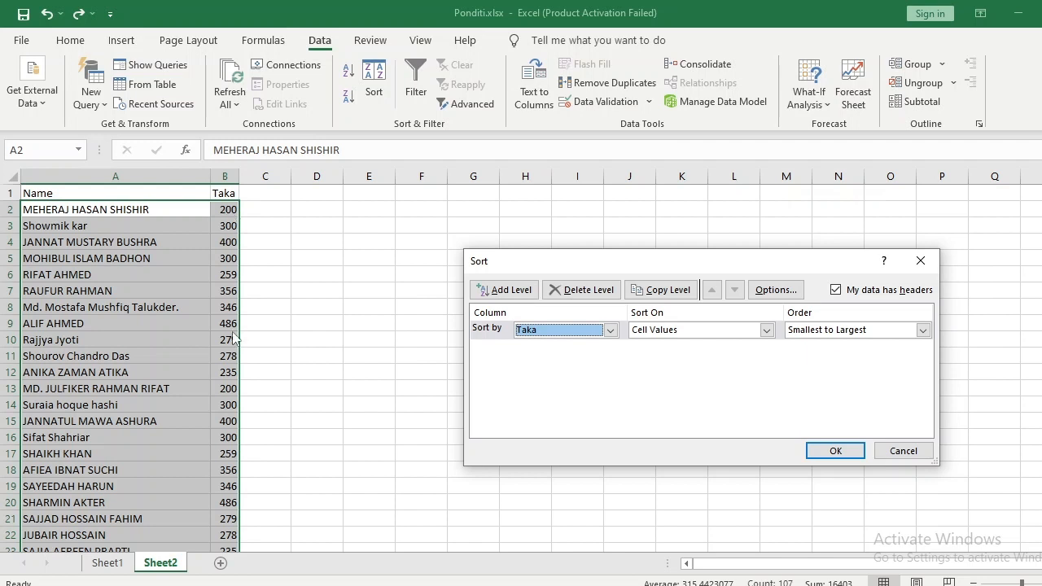
click(611, 330)
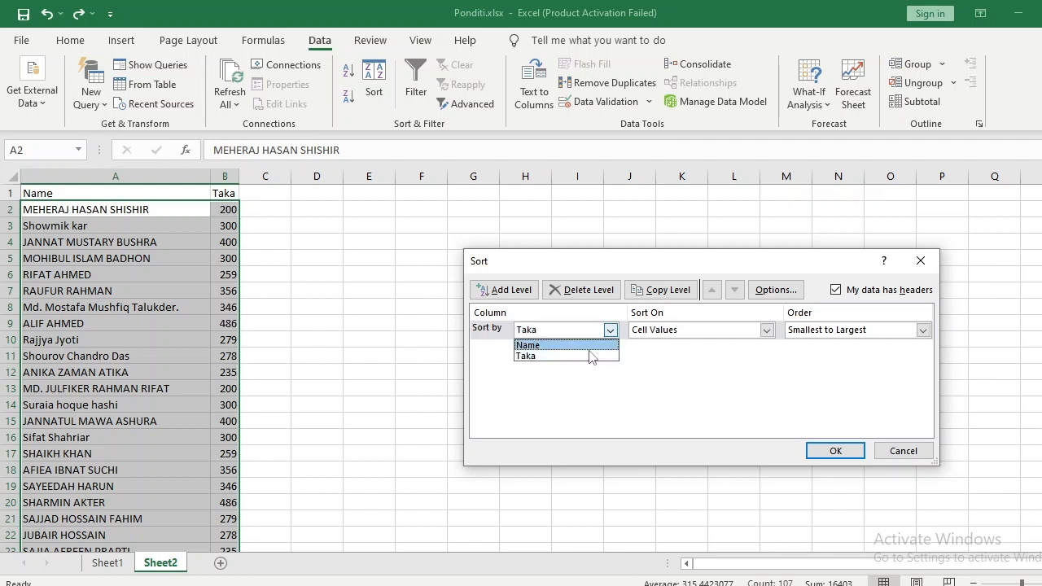
click(588, 343)
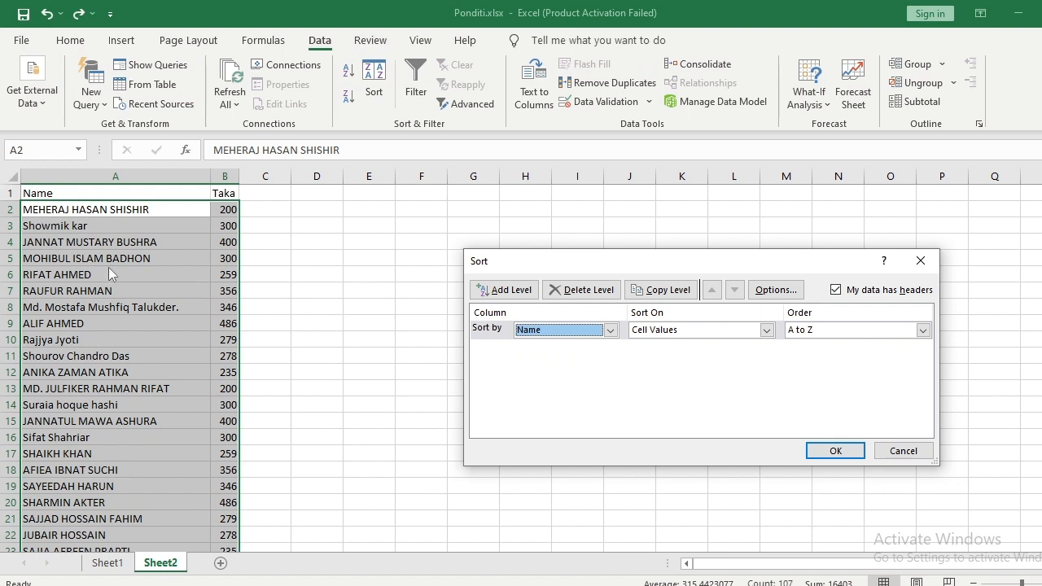
Set the custom sort order for the Name column to Z to A and apply it to the list.
click(923, 330)
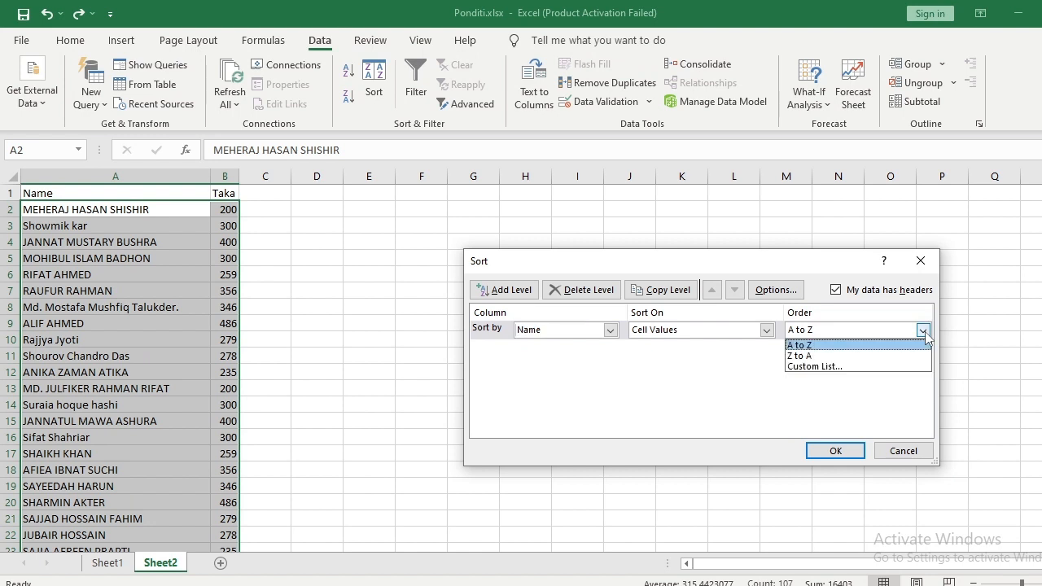
click(799, 356)
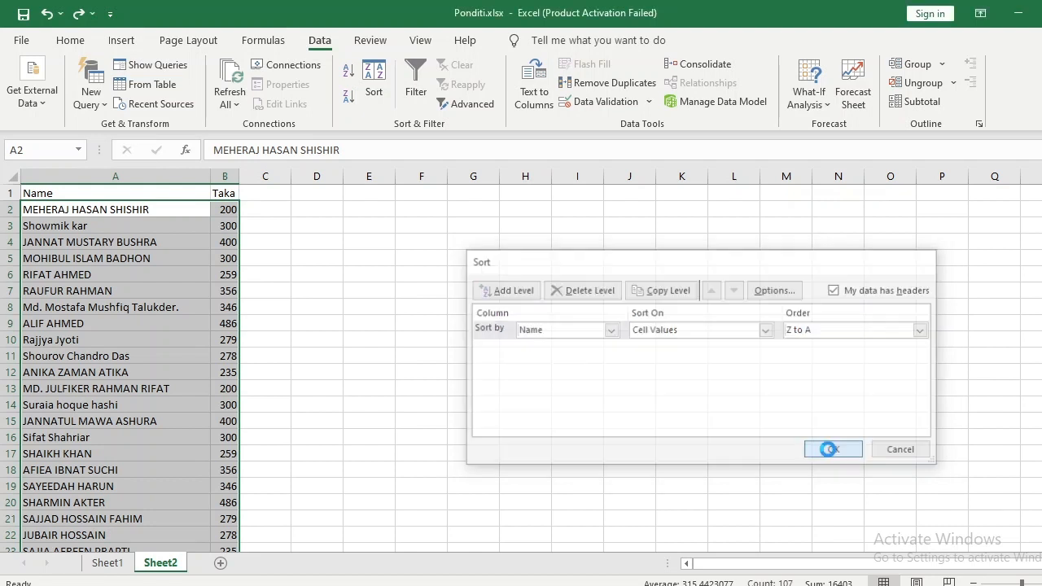
click(834, 452)
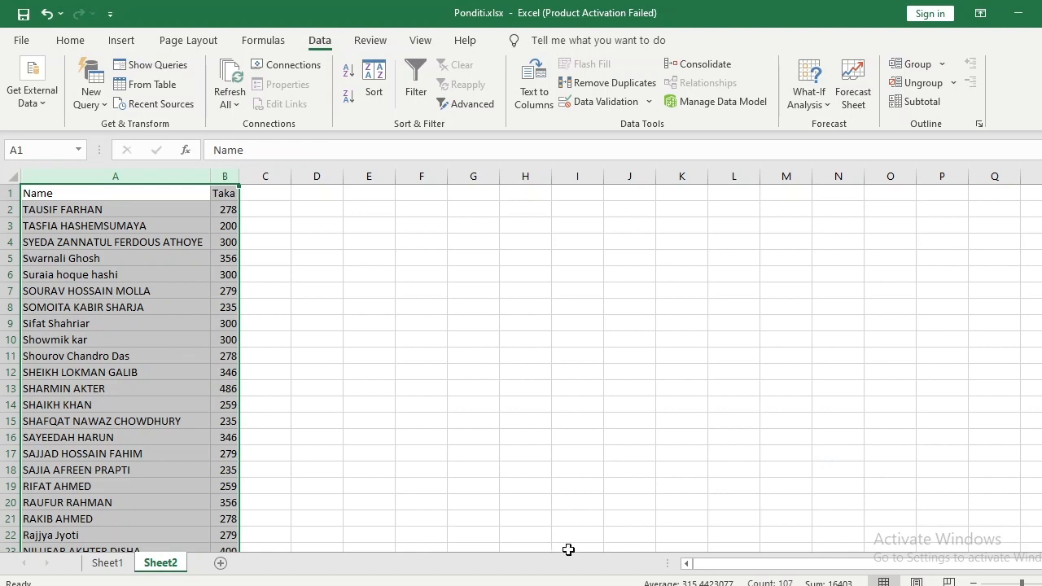
Sort the list by Name from A to Z and look through the reordered rows.
click(348, 73)
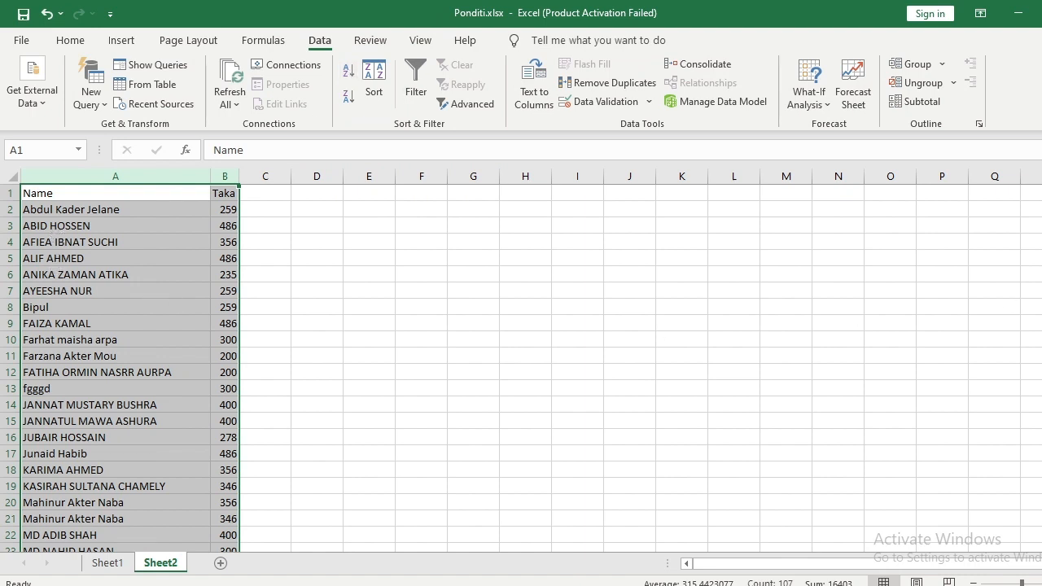
scroll(521, 368, down, 3)
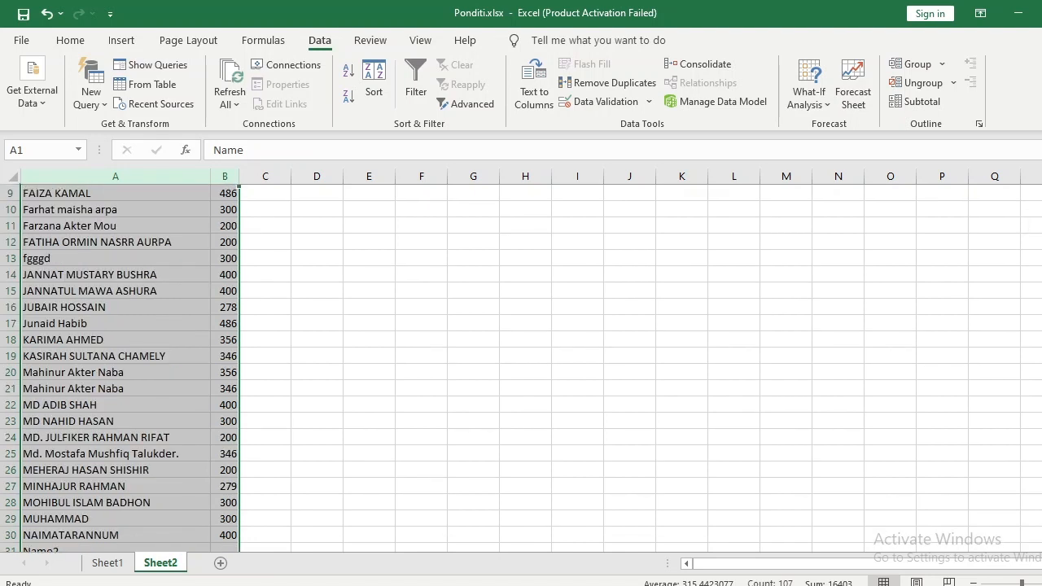
scroll(1034, 282, up, 3)
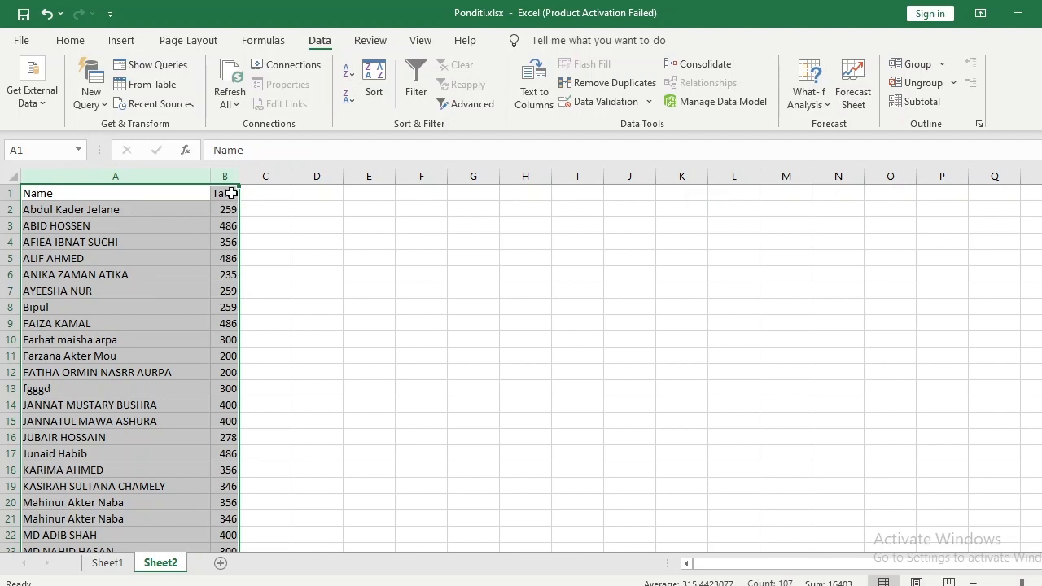
Sort the list by the Taka column from Smallest to Largest with the custom Sort settings.
click(374, 81)
click(610, 330)
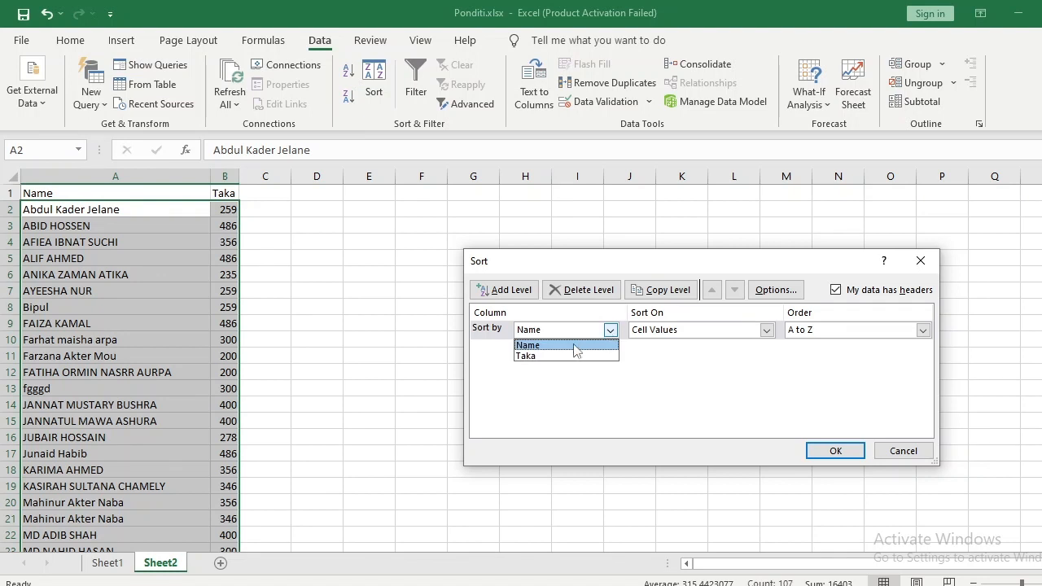
click(568, 362)
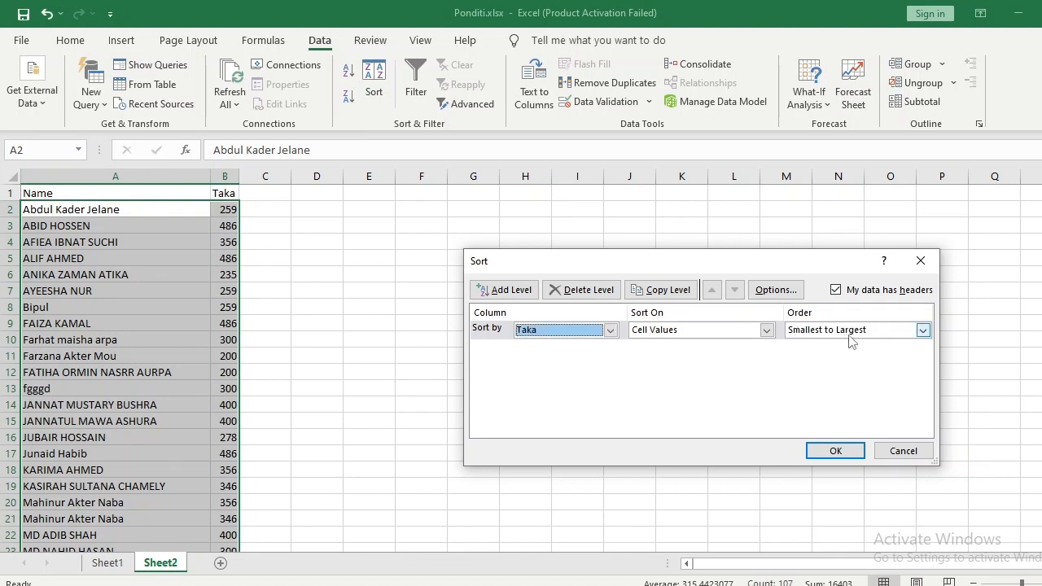
click(834, 451)
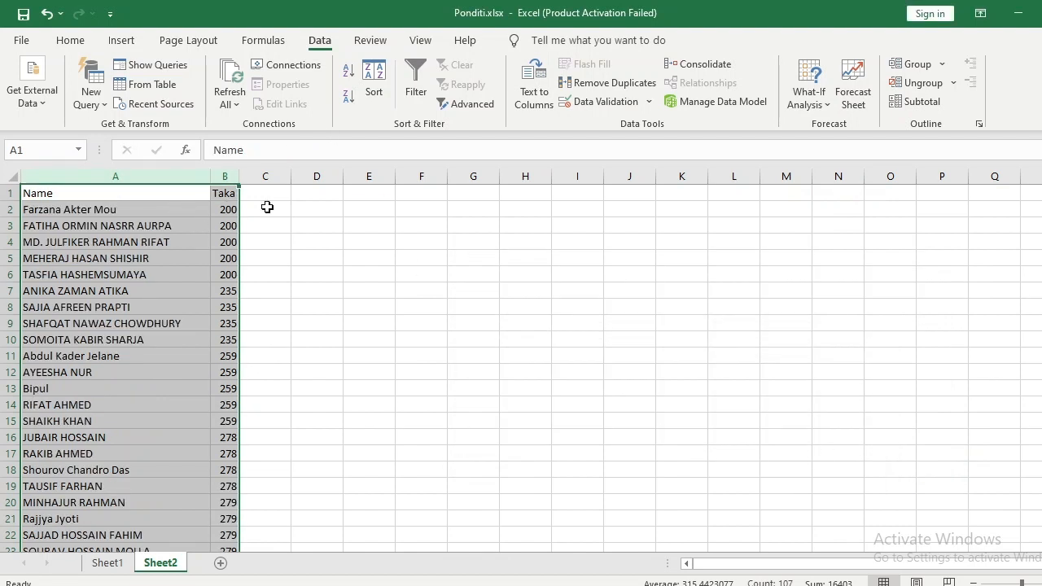
Sort the list by Name from Z to A and reapply that order through the custom Sort settings.
click(349, 100)
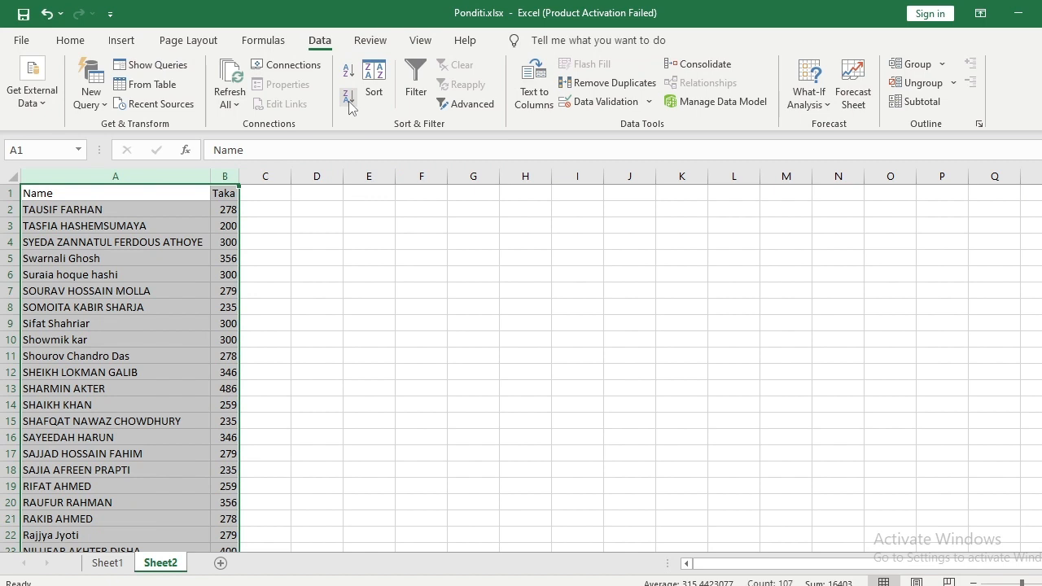
click(373, 89)
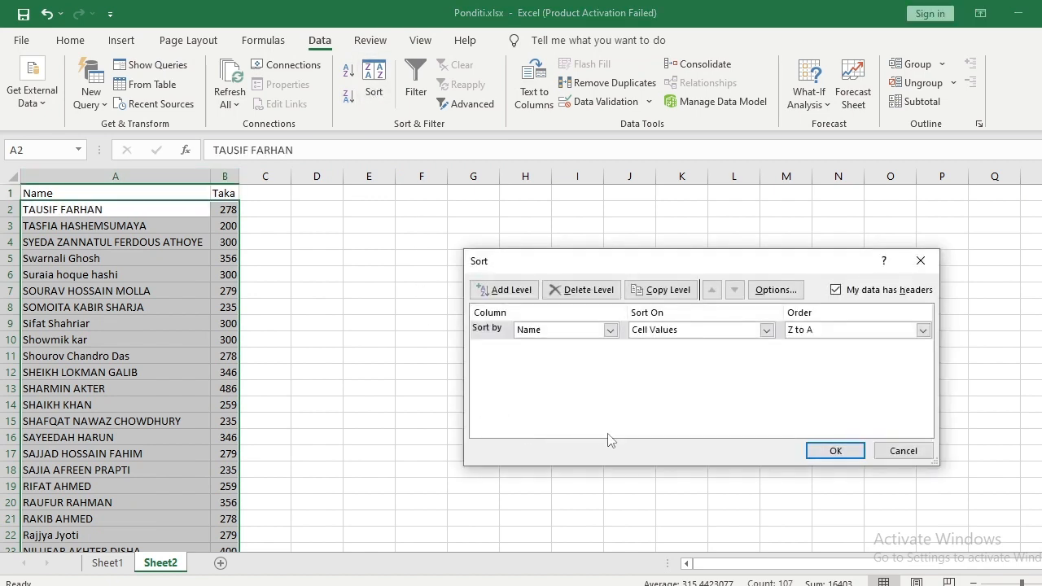
click(832, 451)
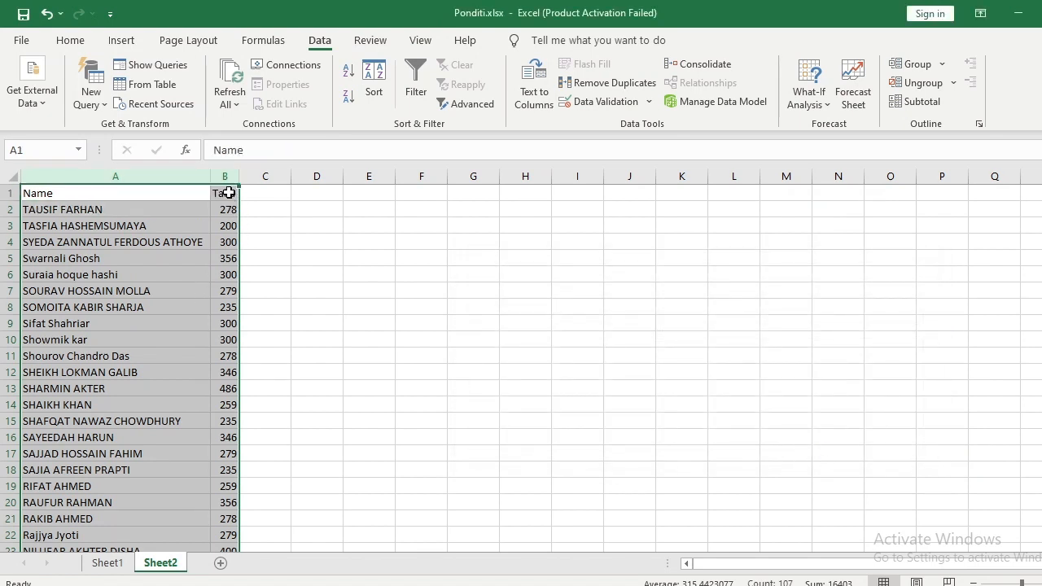
Sort the list by the Taka column from Largest to Smallest with the custom Sort settings, and deselect the data.
click(373, 82)
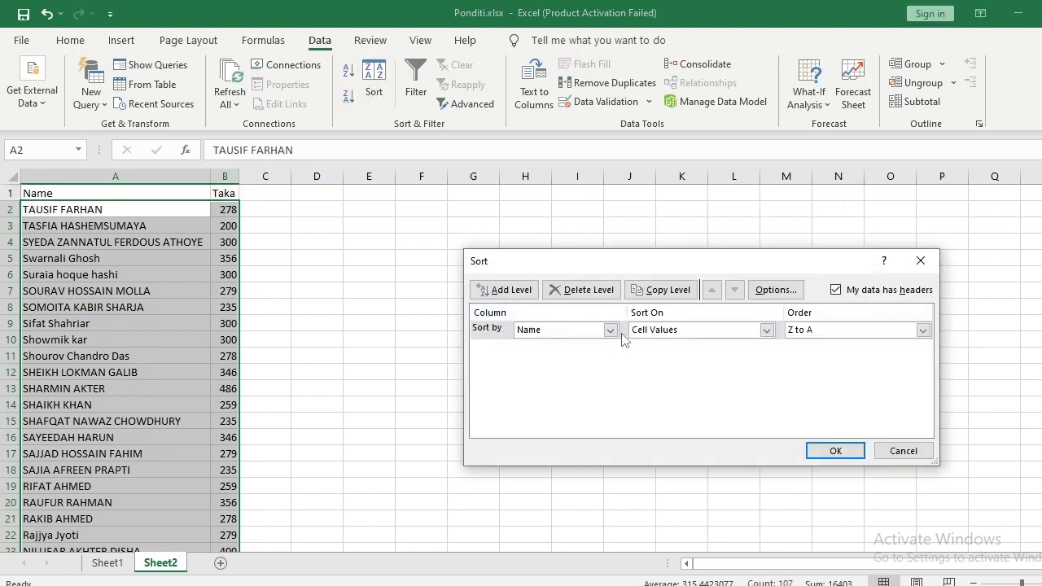
click(611, 330)
click(611, 331)
click(575, 356)
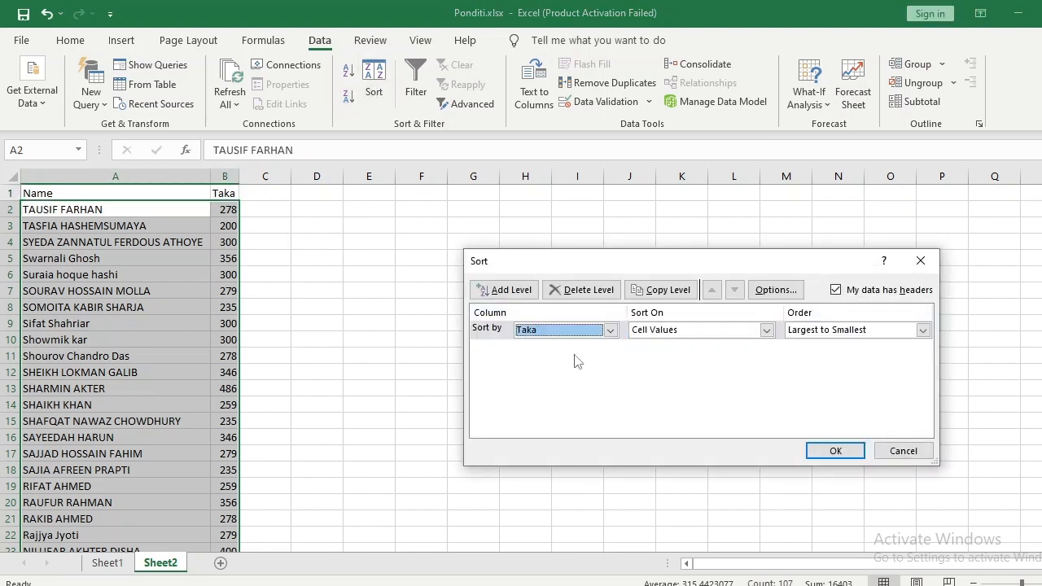
click(922, 330)
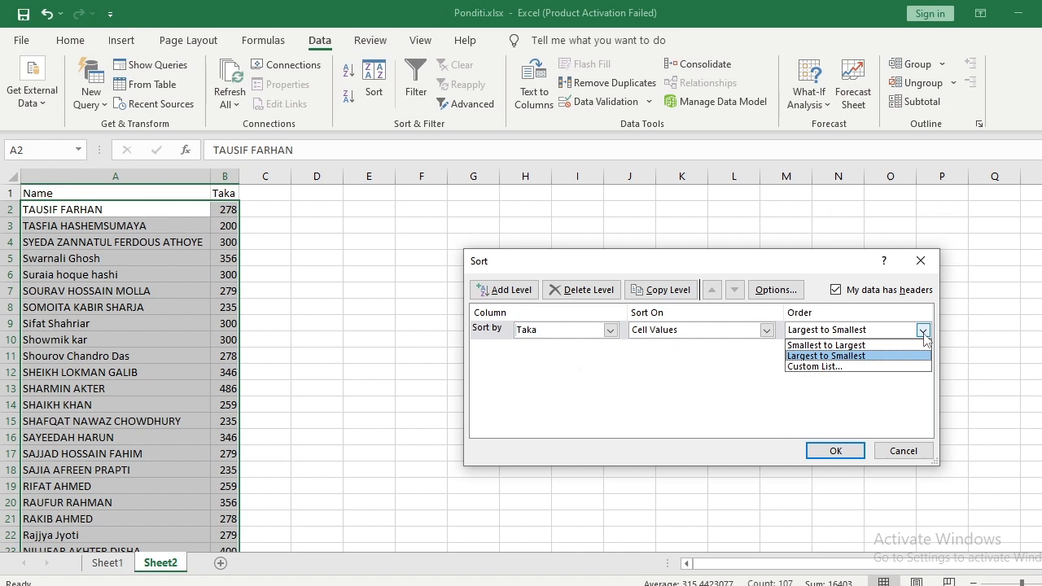
click(825, 356)
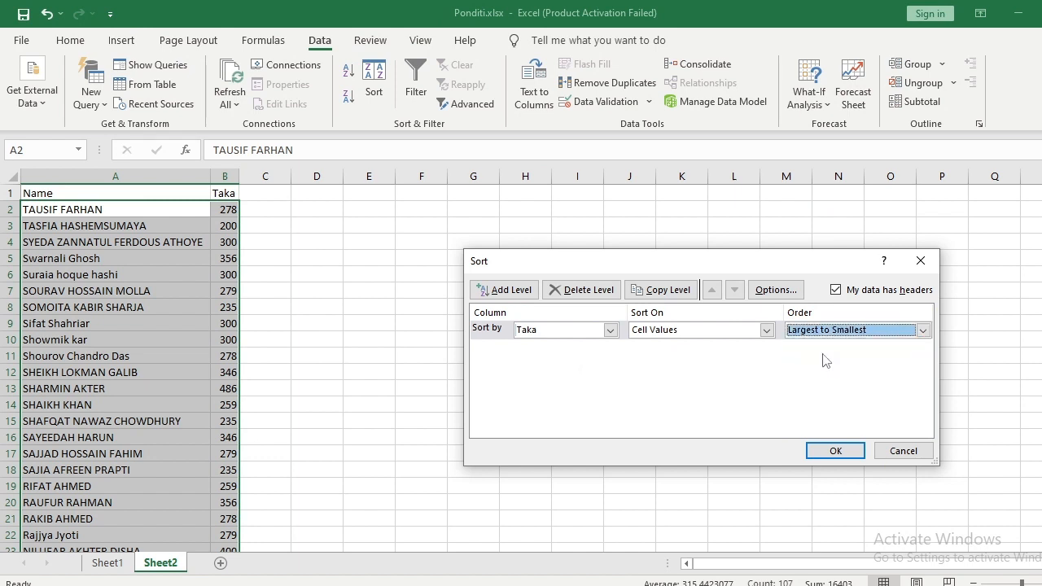
click(834, 451)
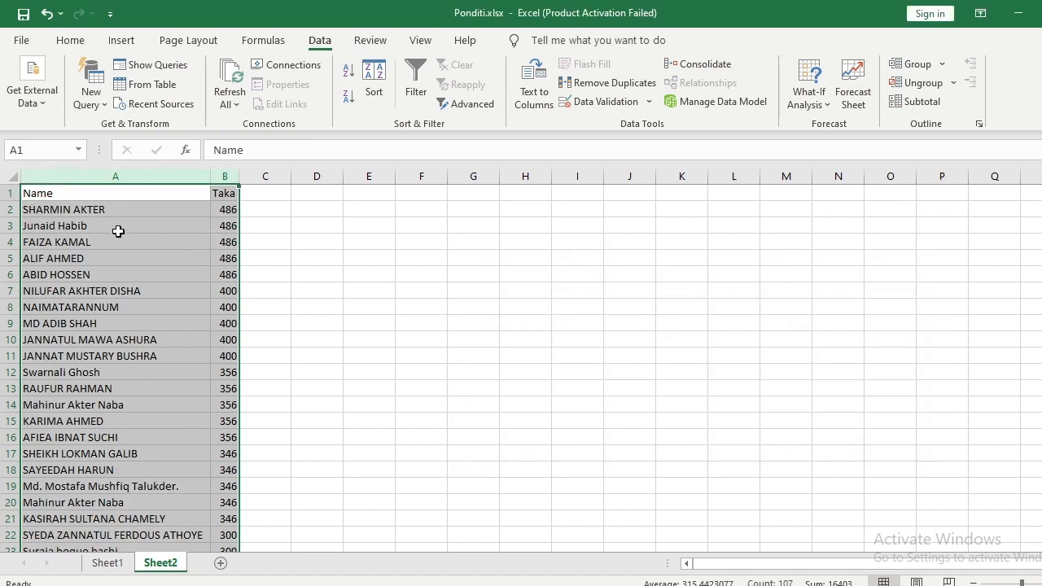
click(299, 277)
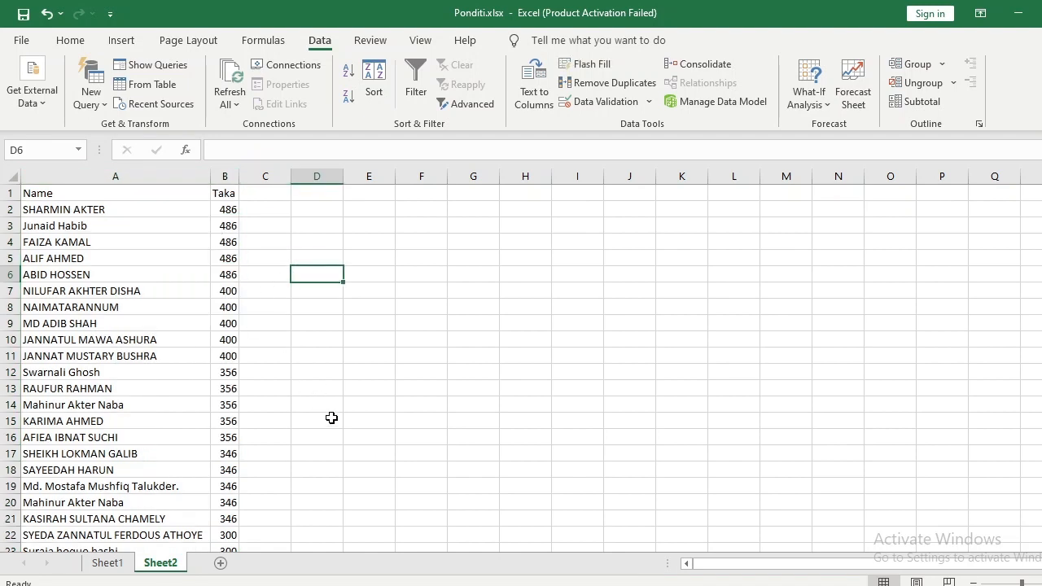